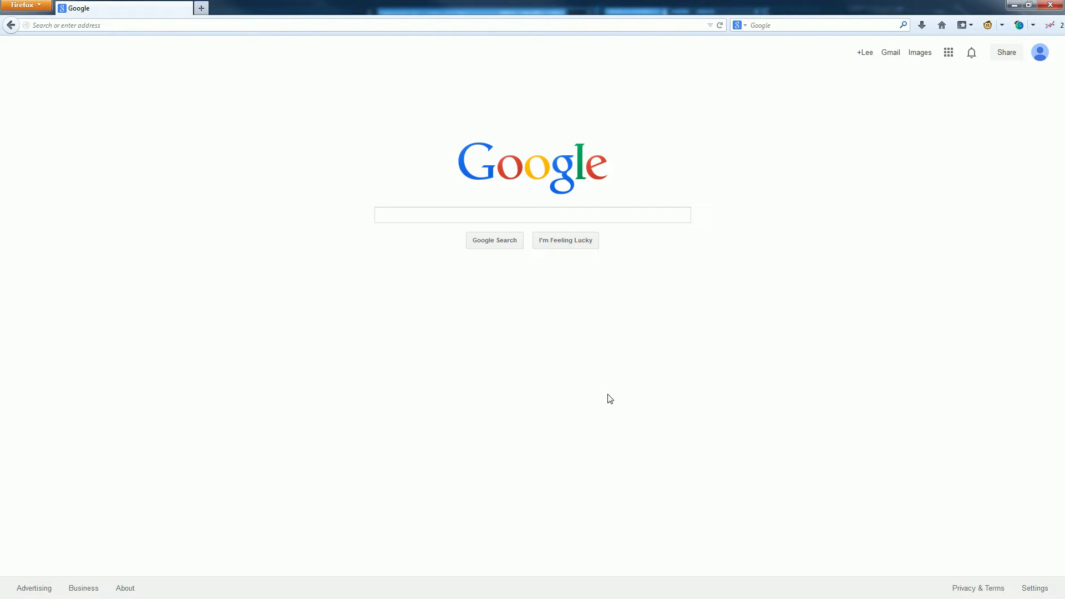
Search Google for "ninite" and open the Ninite website from the suggestions.
click(584, 220)
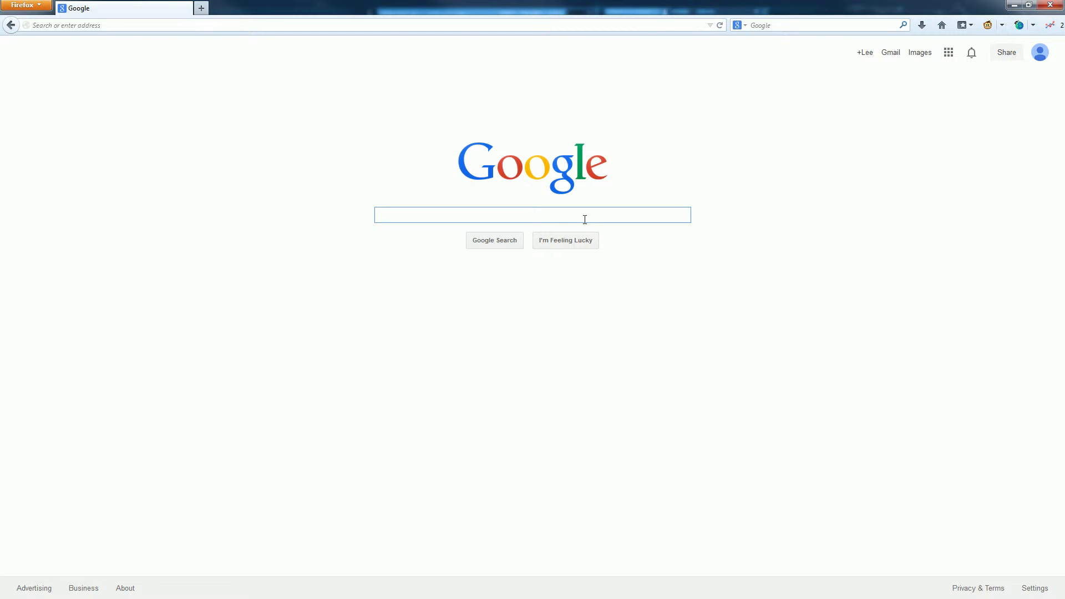
text(ninite)
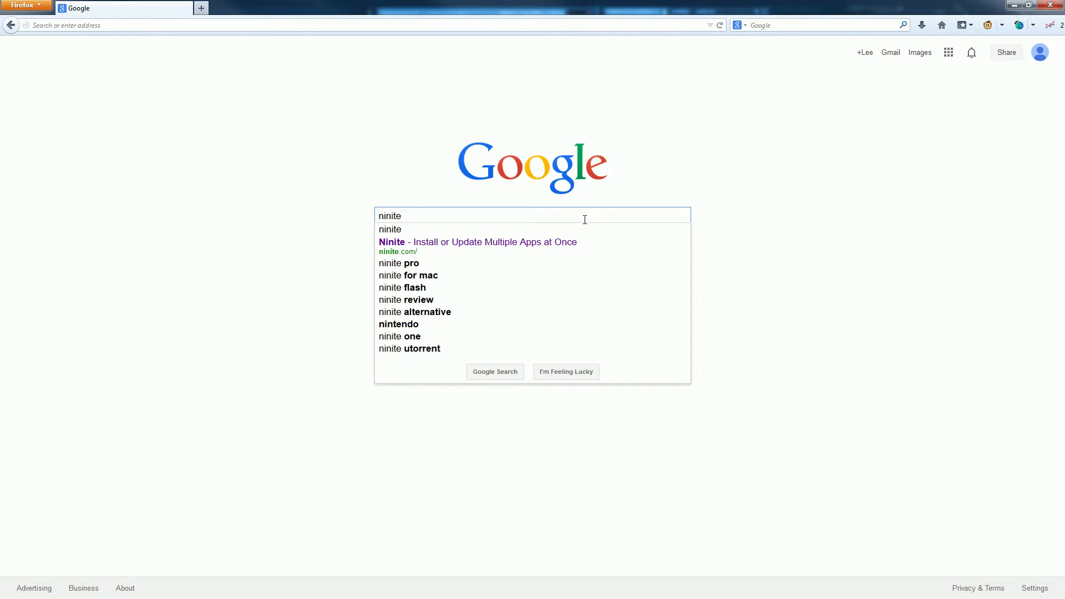
click(518, 247)
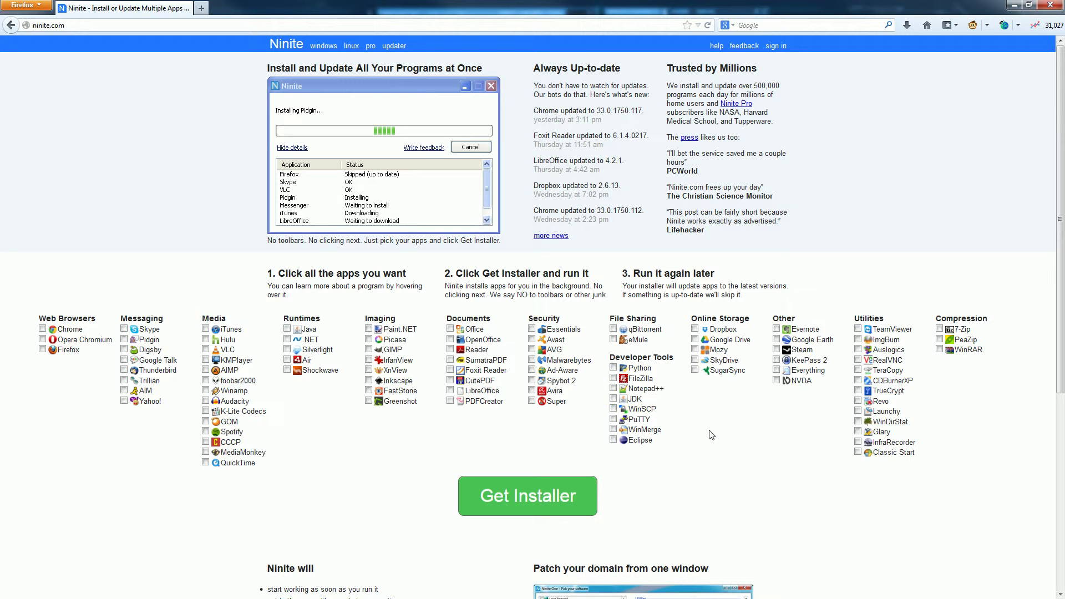
Select Chrome, Firefox, Skype, iTunes, Java and .NET as apps for the Ninite installer.
click(42, 330)
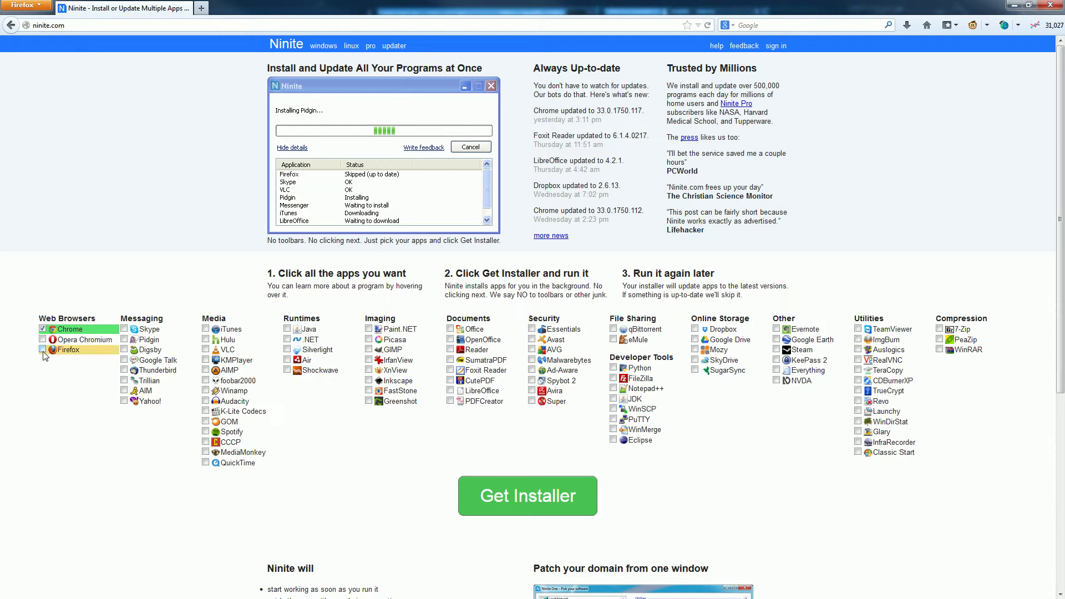
click(42, 350)
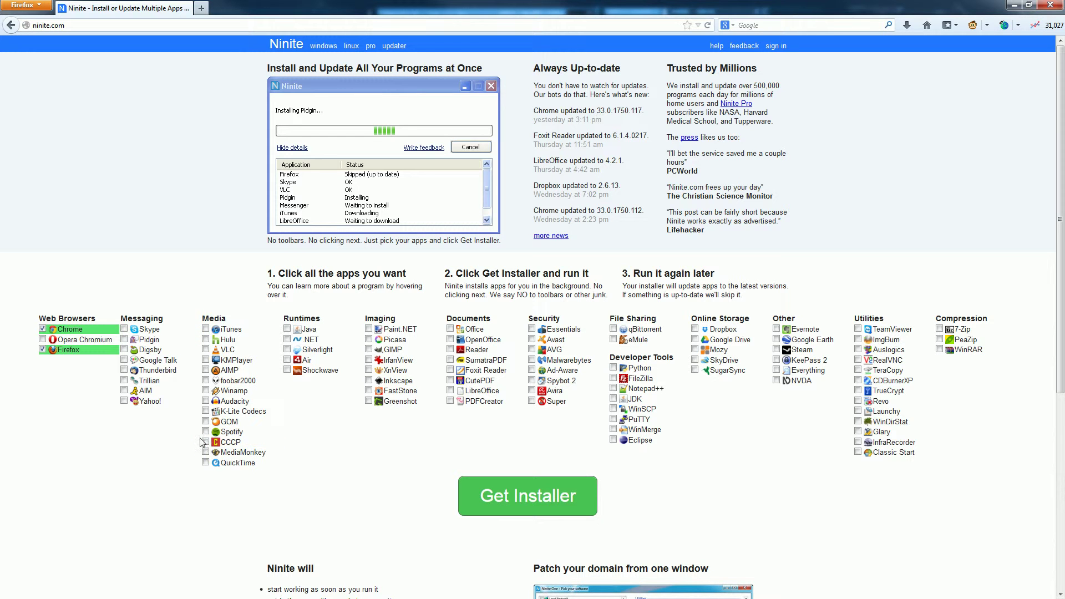
click(125, 330)
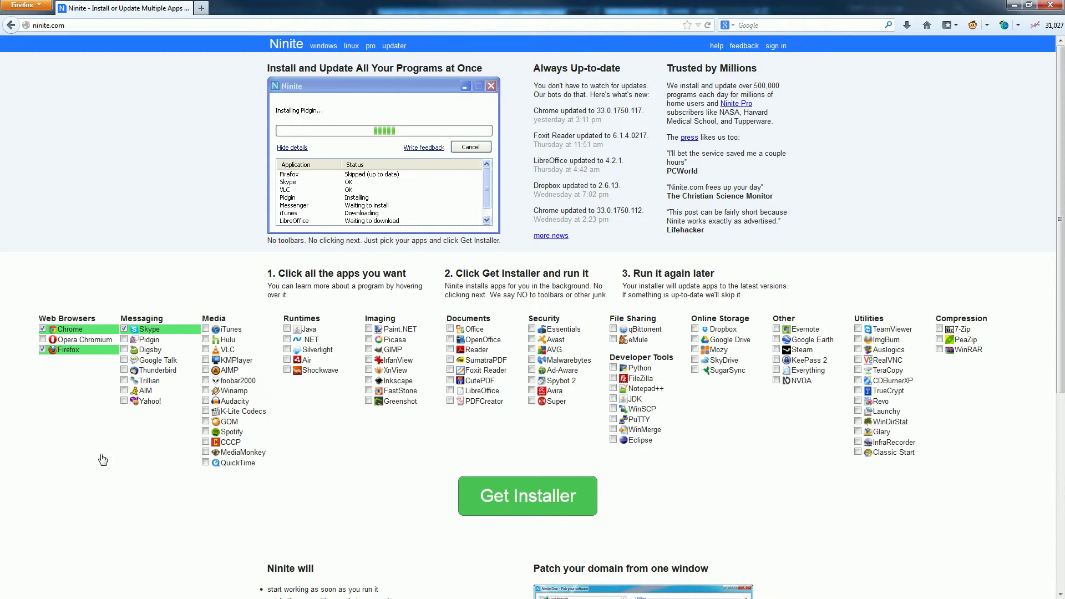
click(205, 330)
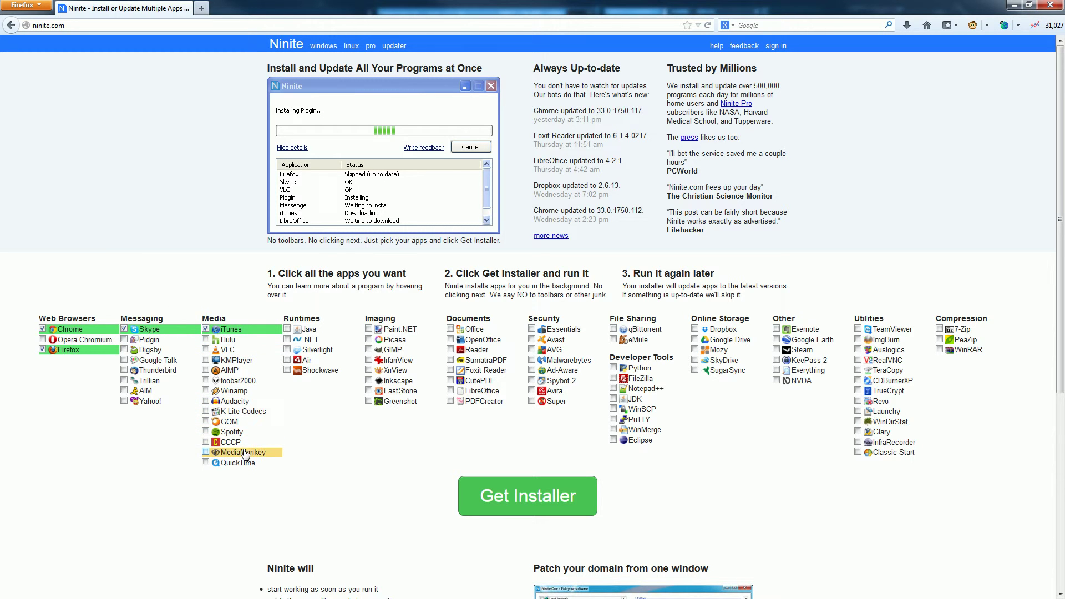
click(287, 329)
click(286, 339)
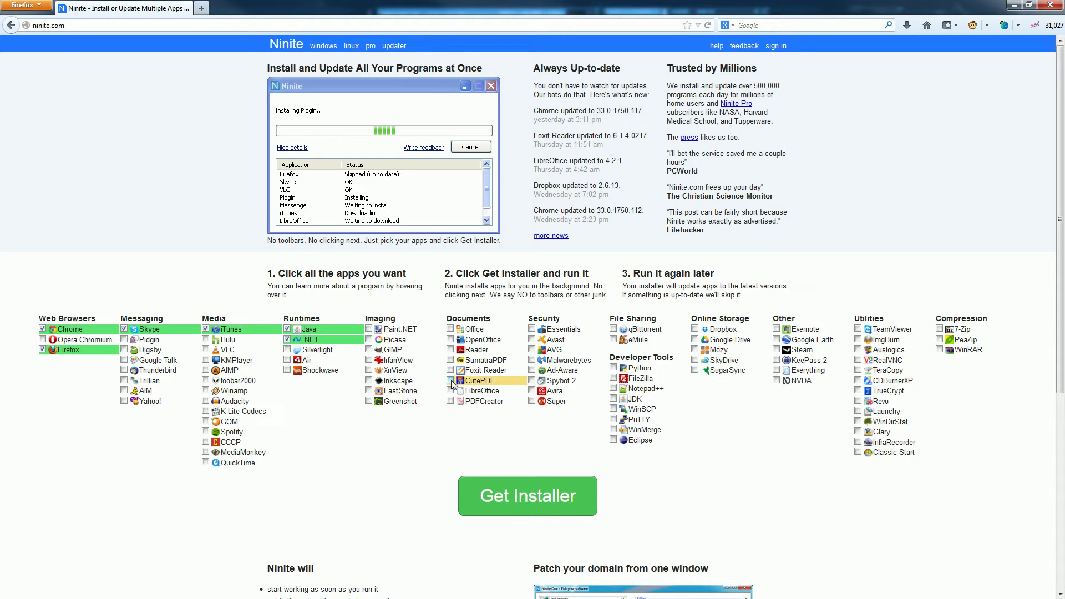
Add Reader, Avast, 7-Zip and TeamViewer to the apps selected for the installer.
click(450, 350)
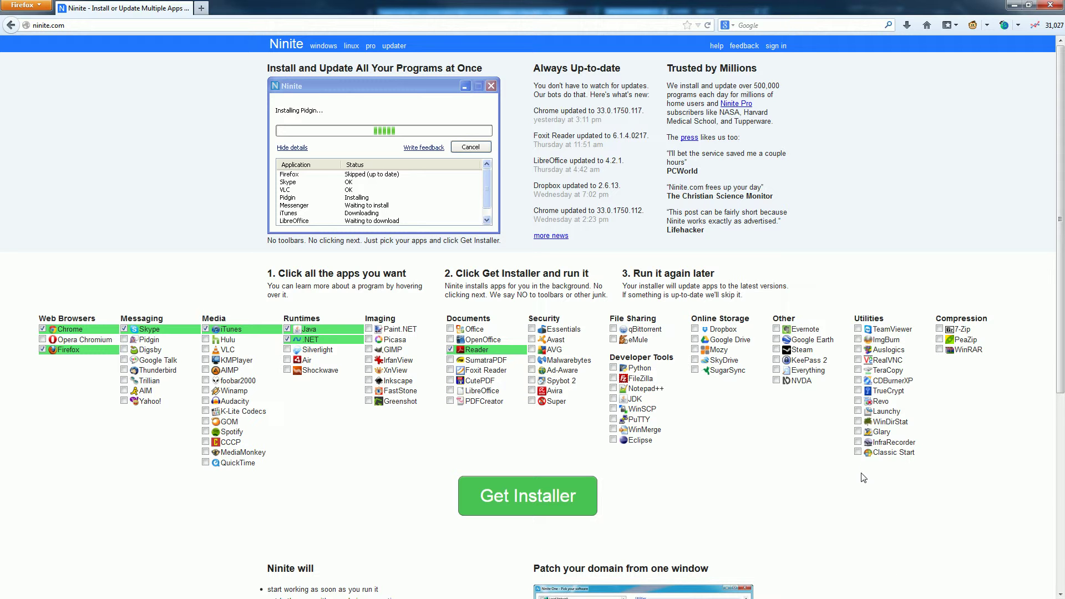
click(532, 351)
click(532, 351)
click(531, 340)
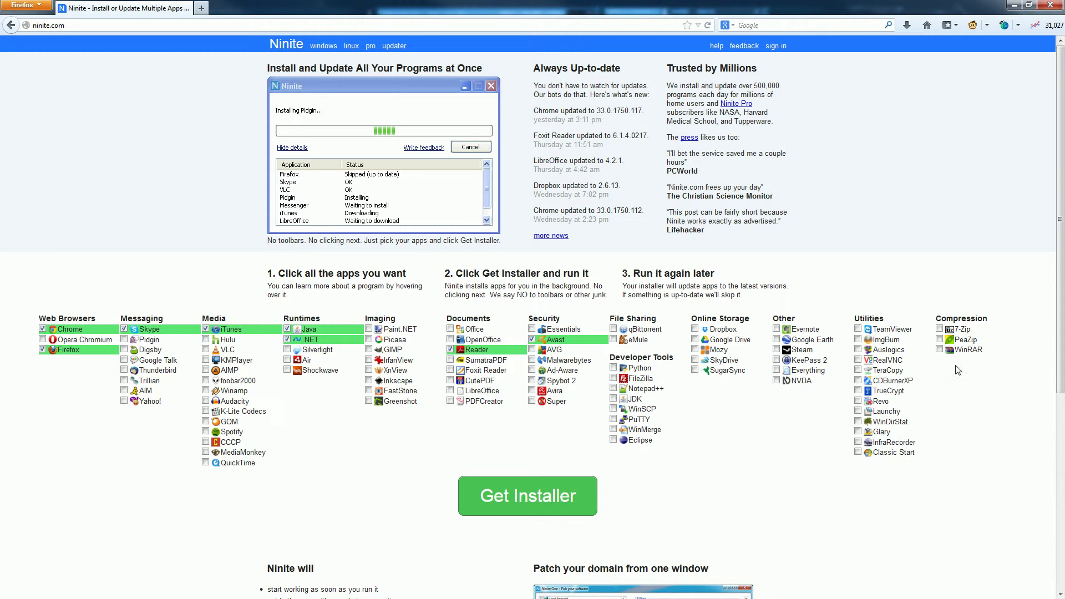
click(941, 330)
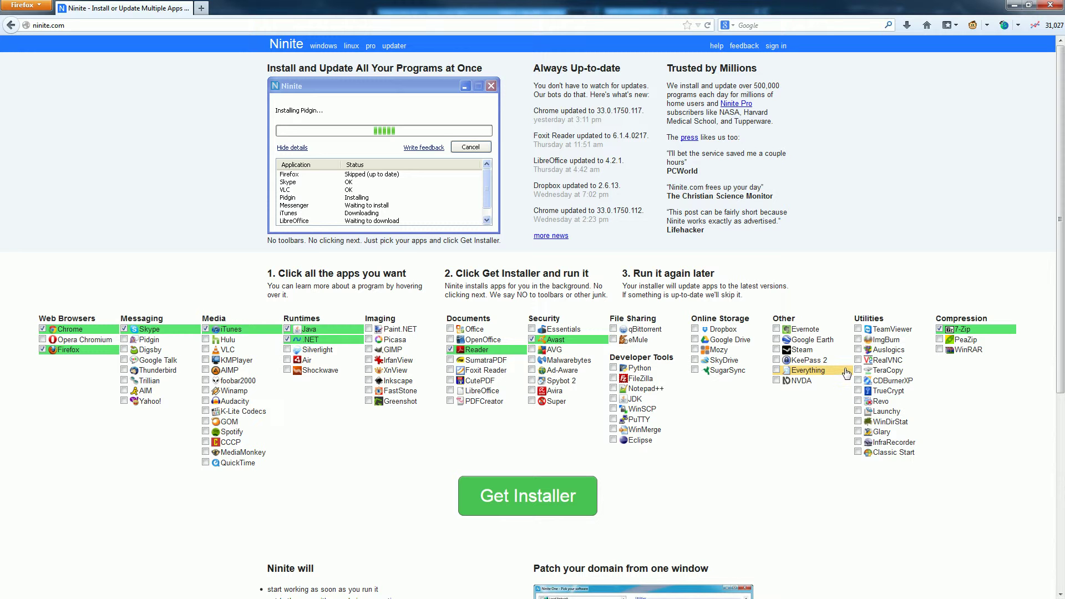
click(857, 330)
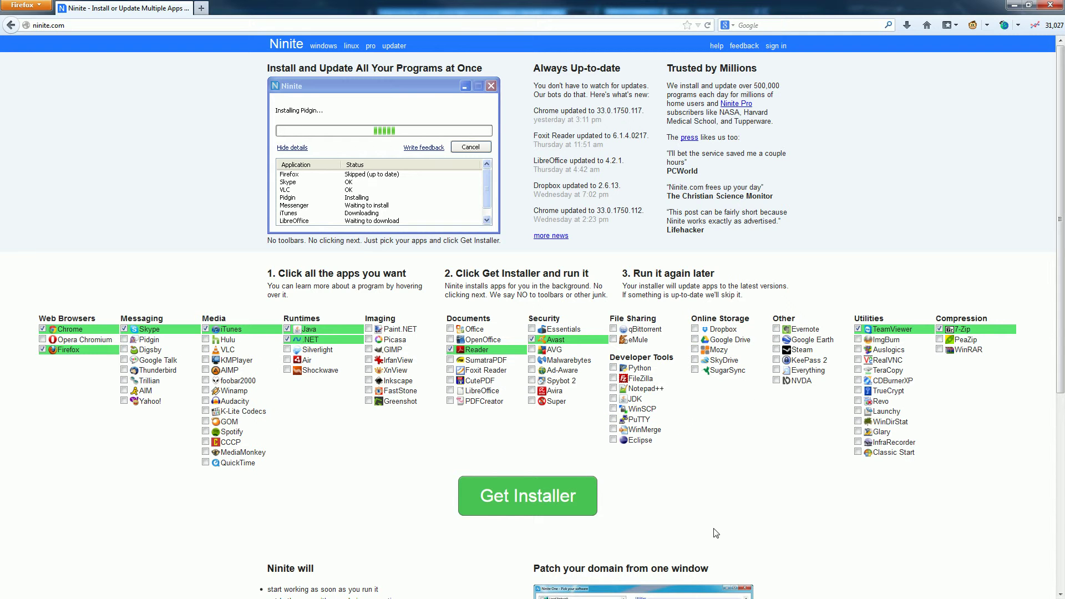
Get the custom Ninite installer and save it in the Downloads folder on drive D under its suggested name.
click(537, 507)
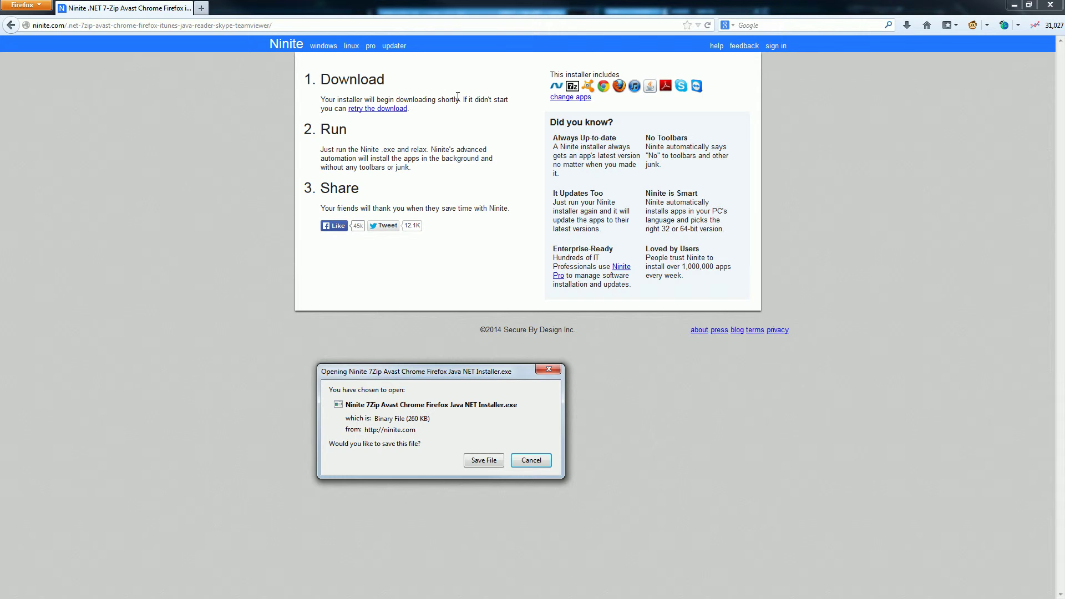
drag(465, 99, 484, 119)
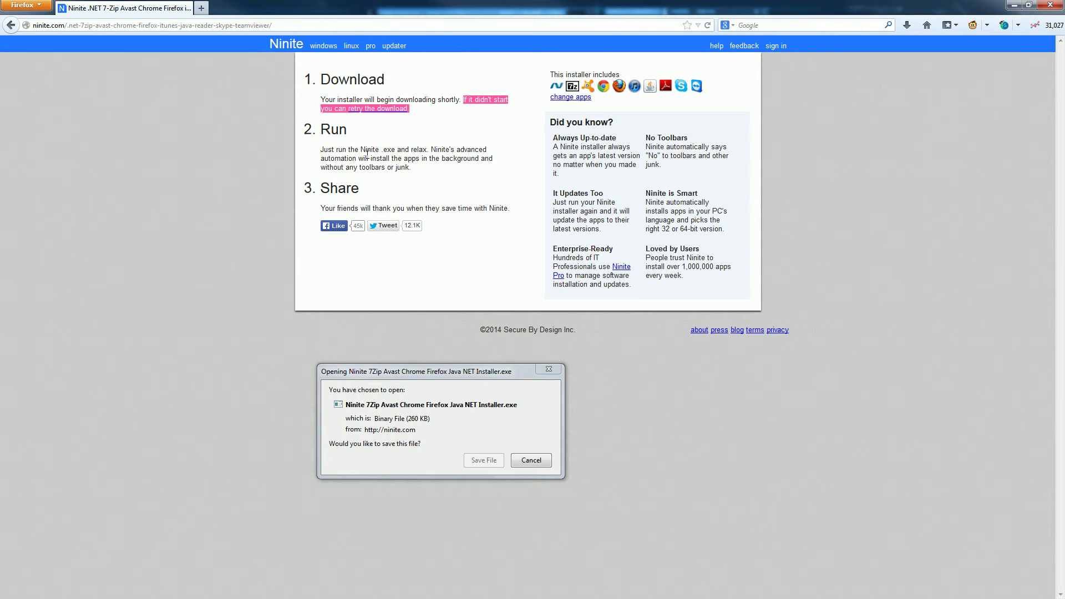
click(342, 154)
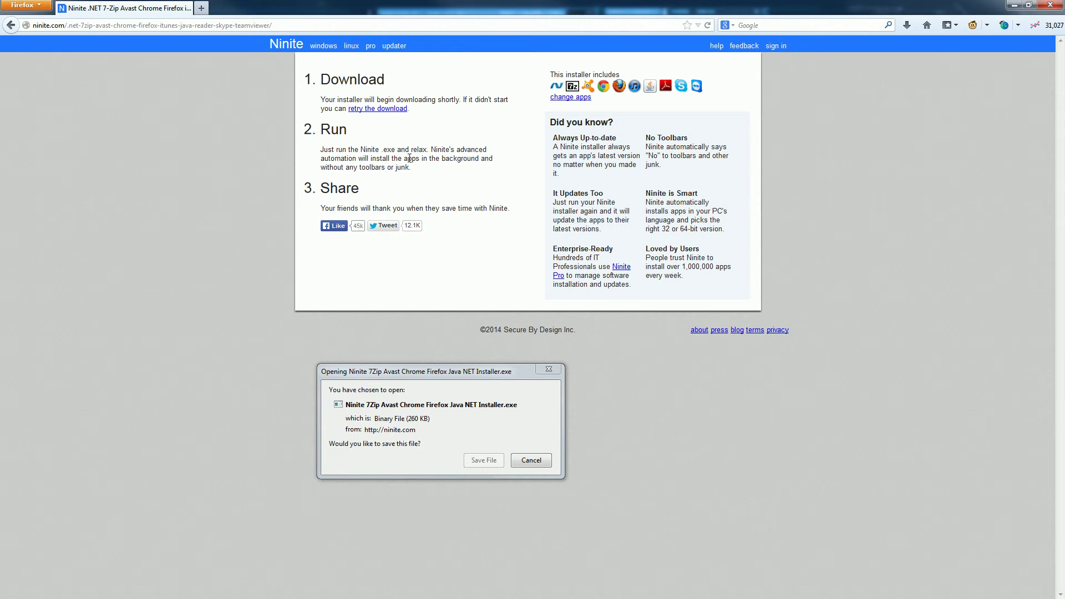
click(476, 461)
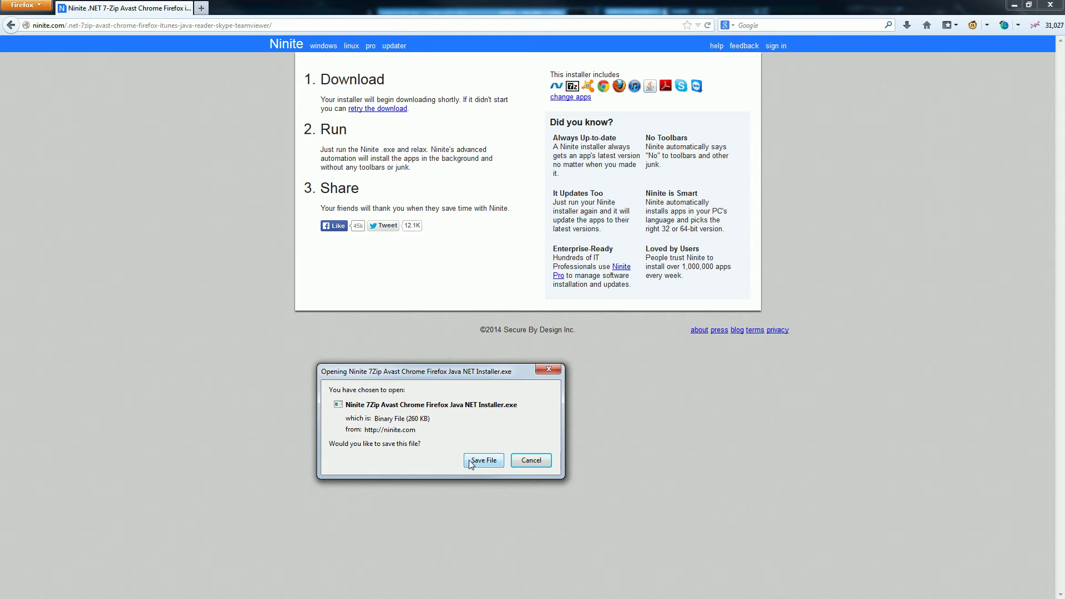
click(478, 461)
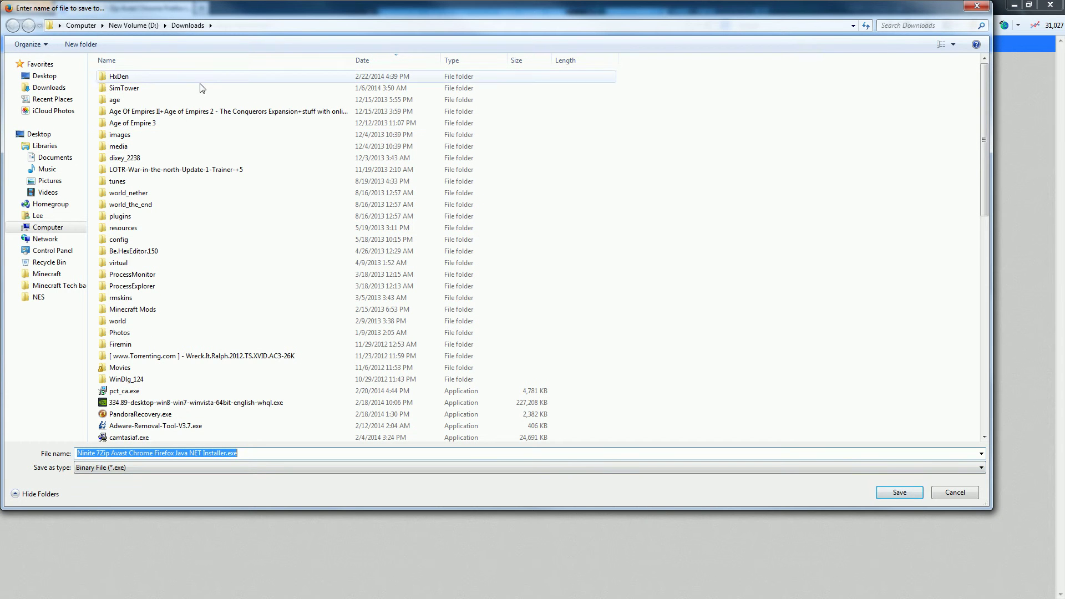
drag(983, 84, 890, 199)
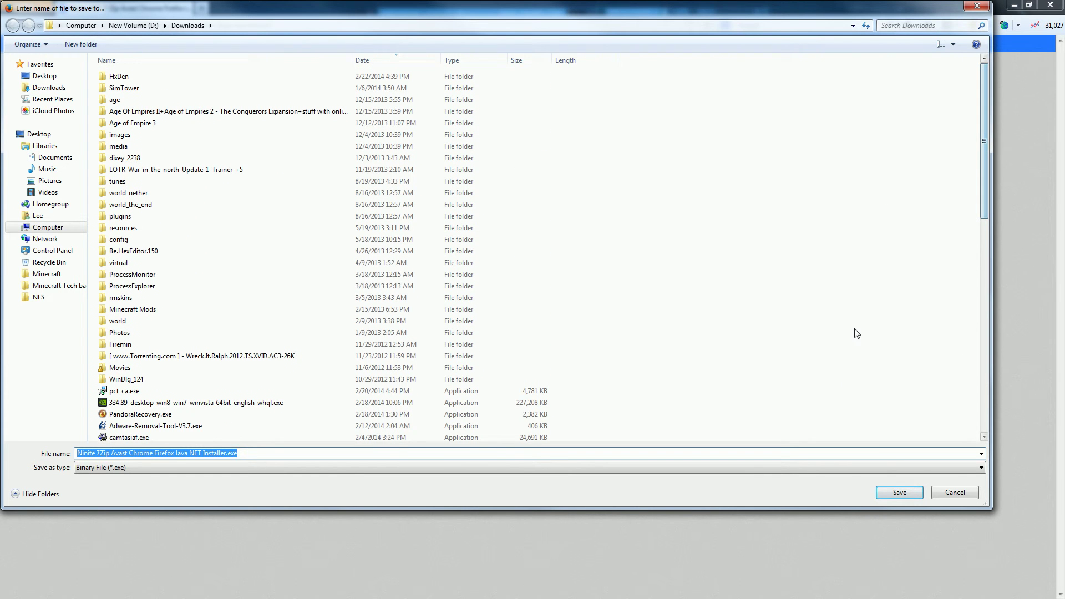
click(898, 495)
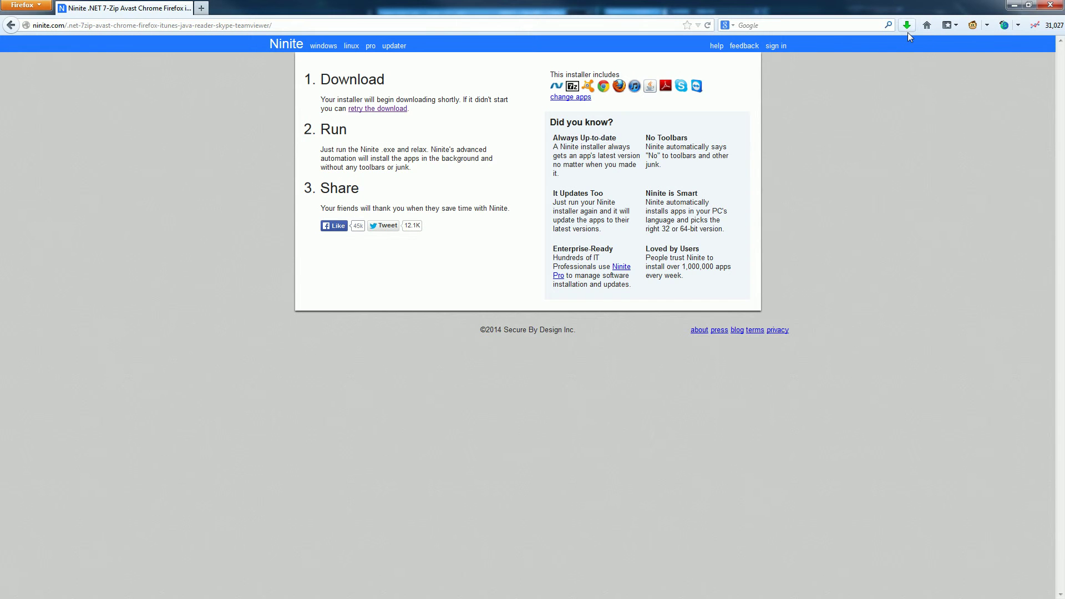
Run the downloaded Ninite installer, allow it past the security warning, and close its setup window.
click(907, 27)
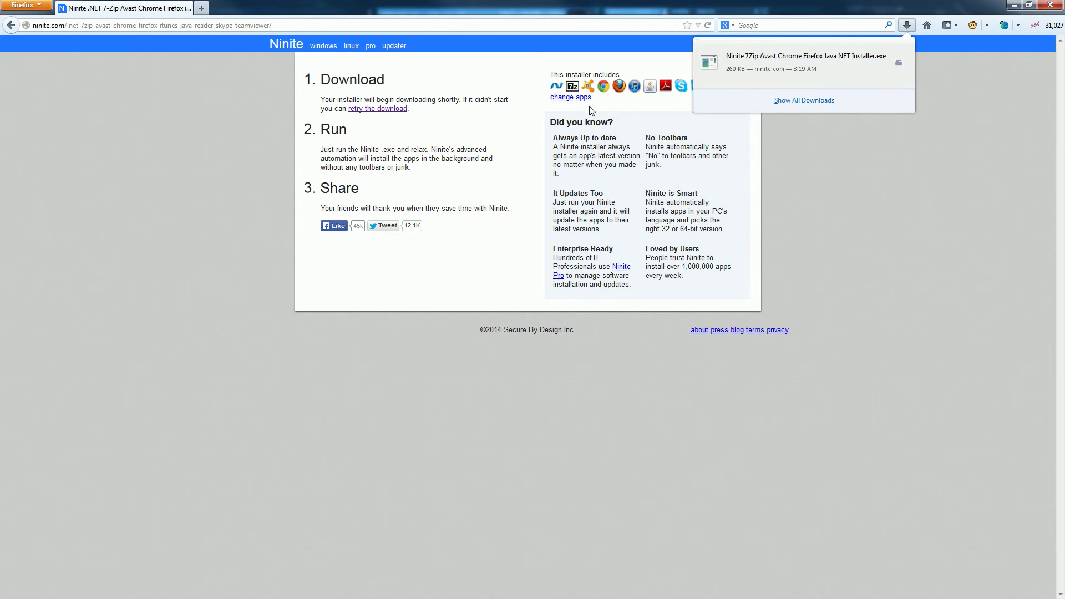
click(828, 222)
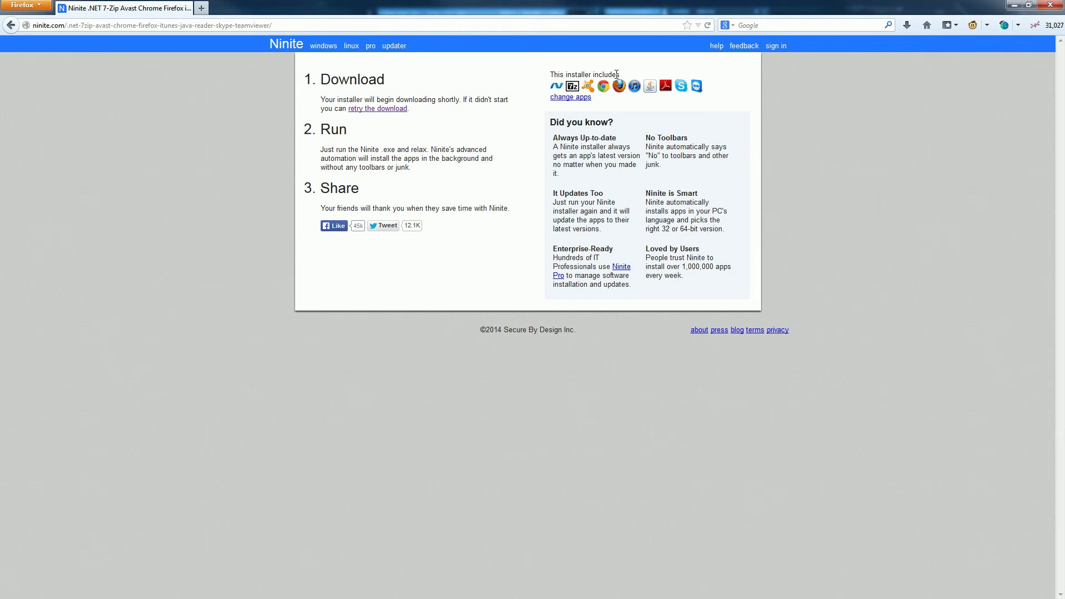
click(908, 26)
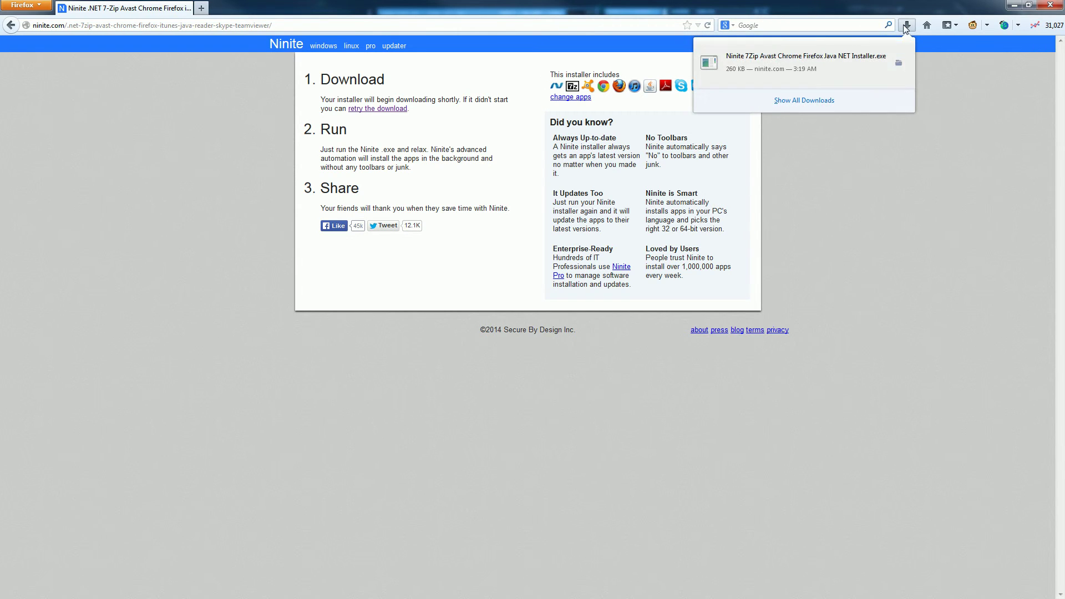
click(782, 62)
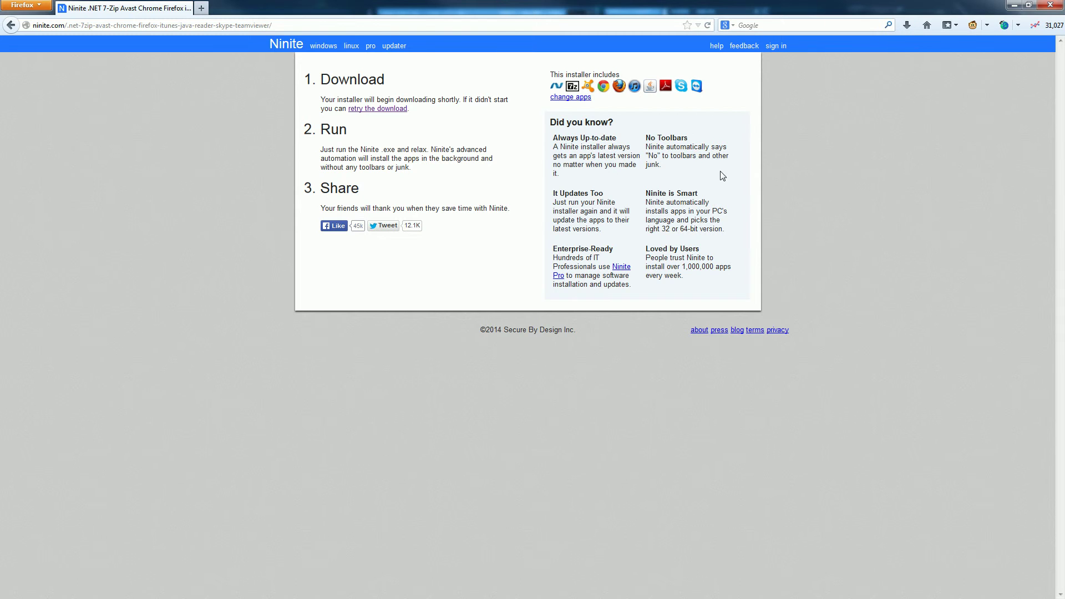
click(907, 26)
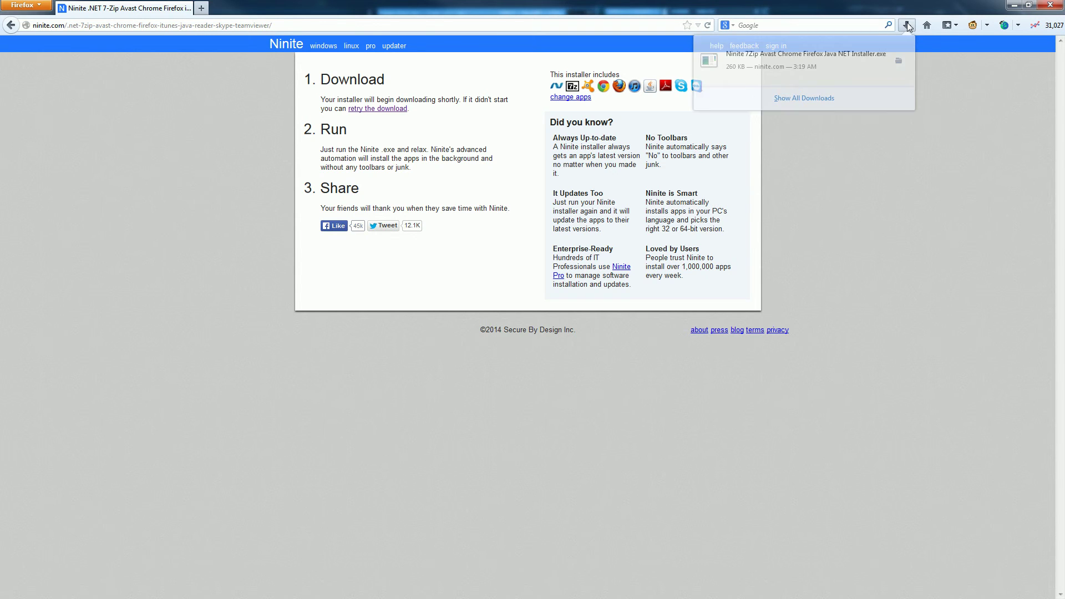
click(828, 66)
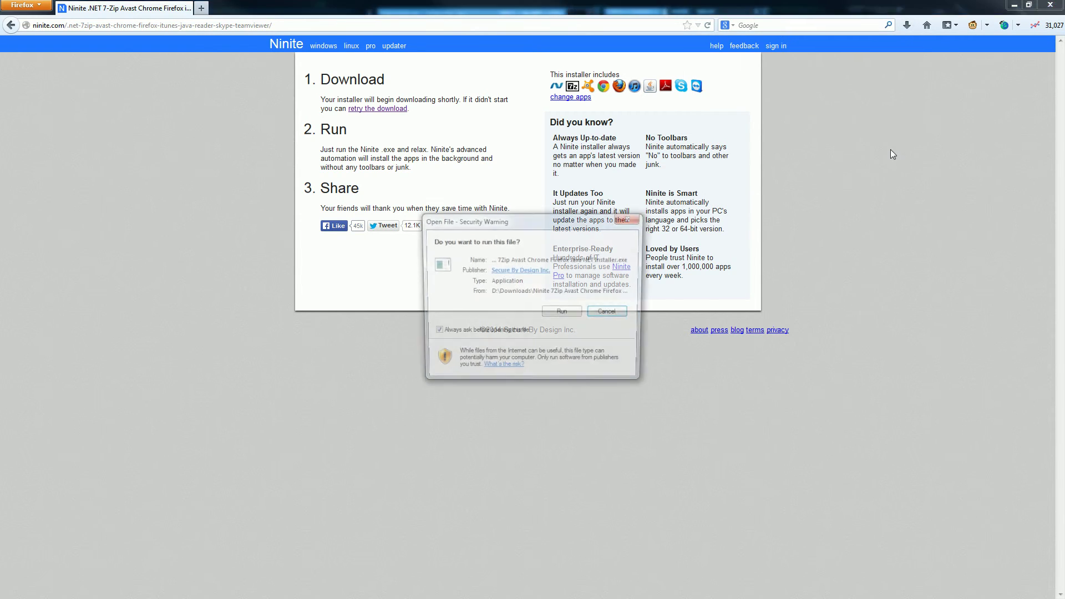
click(562, 314)
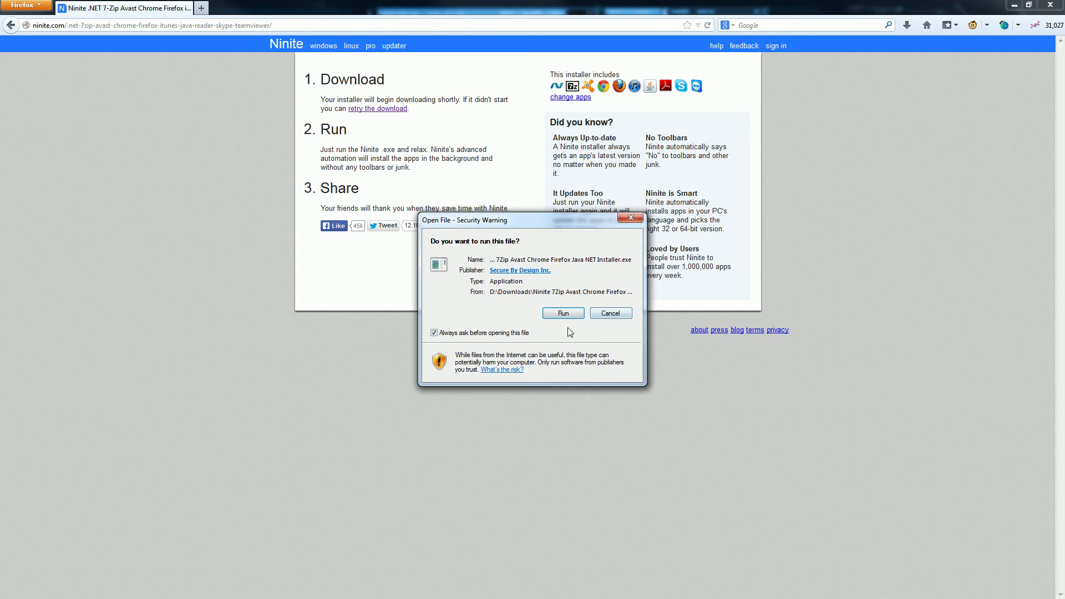
drag(565, 214, 548, 220)
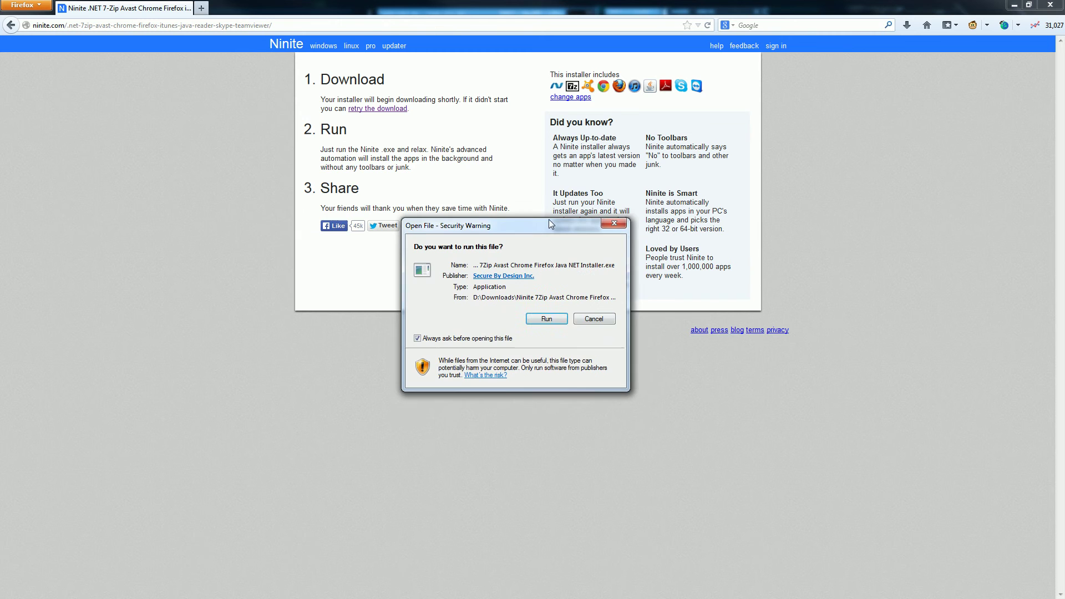
click(547, 319)
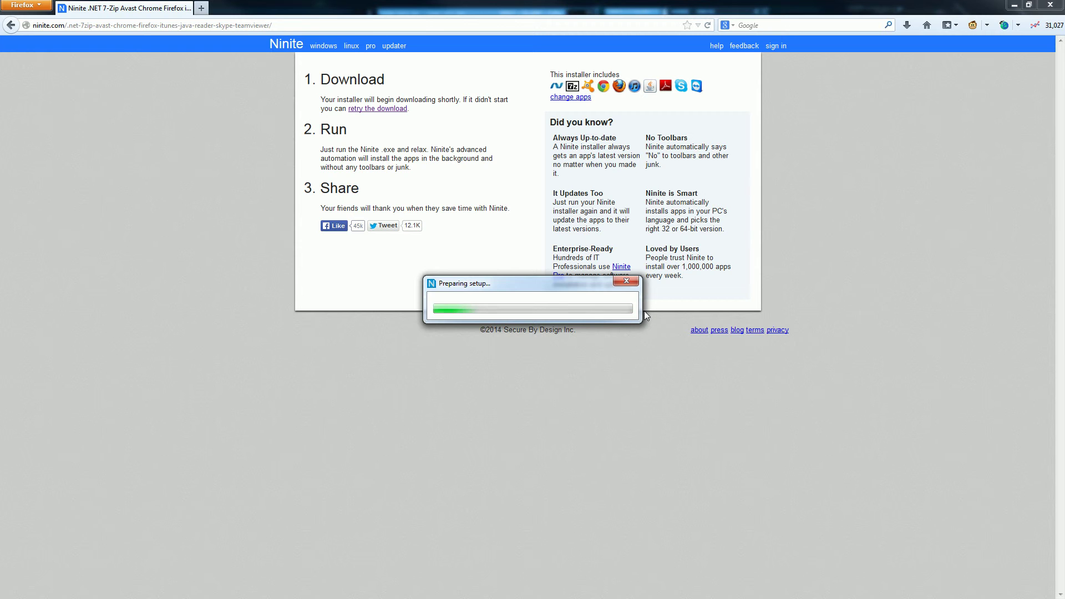
click(627, 282)
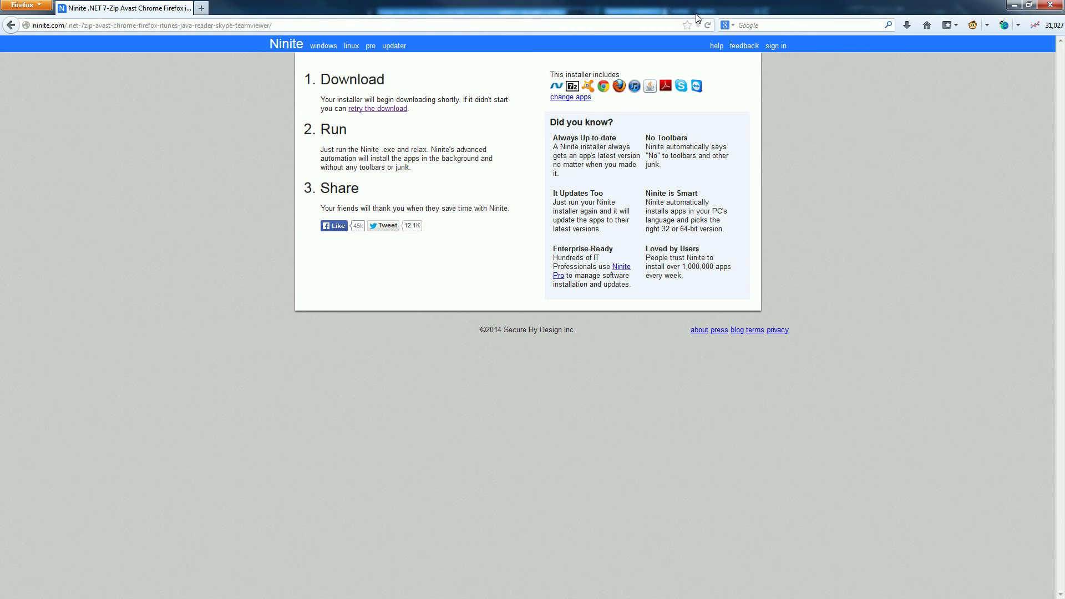
Open the Ninite Pro page and read through its headline and feature descriptions.
click(369, 47)
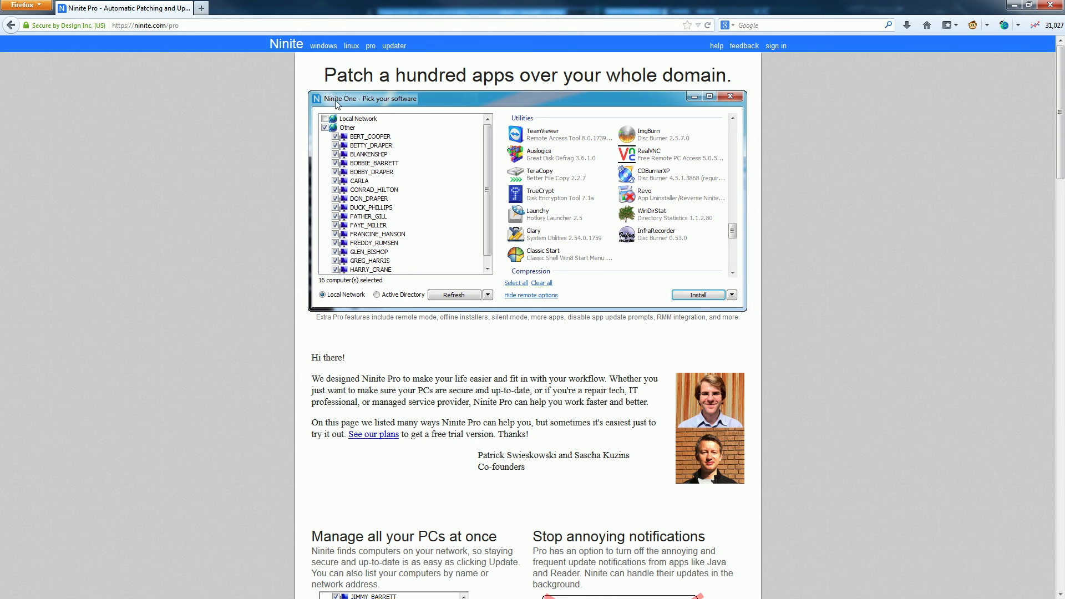
drag(326, 83, 715, 78)
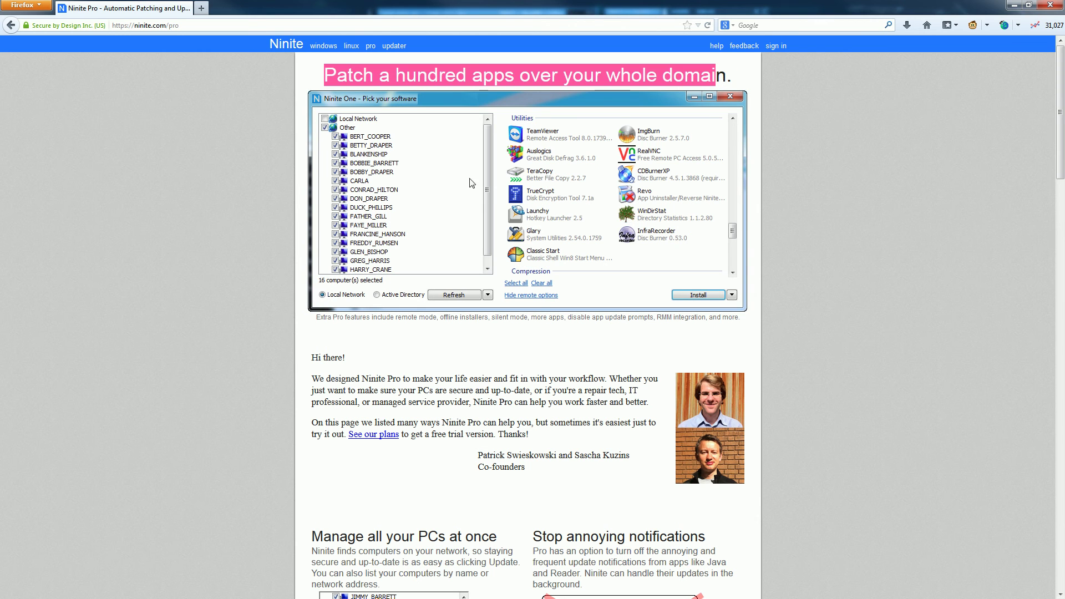
click(521, 364)
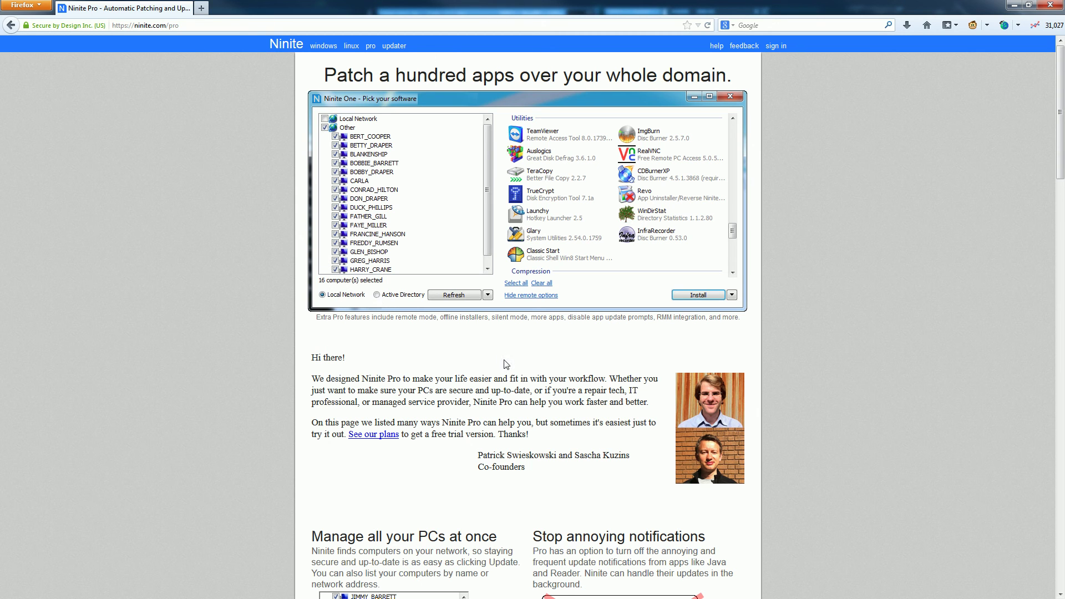
scroll(505, 363, down, 5)
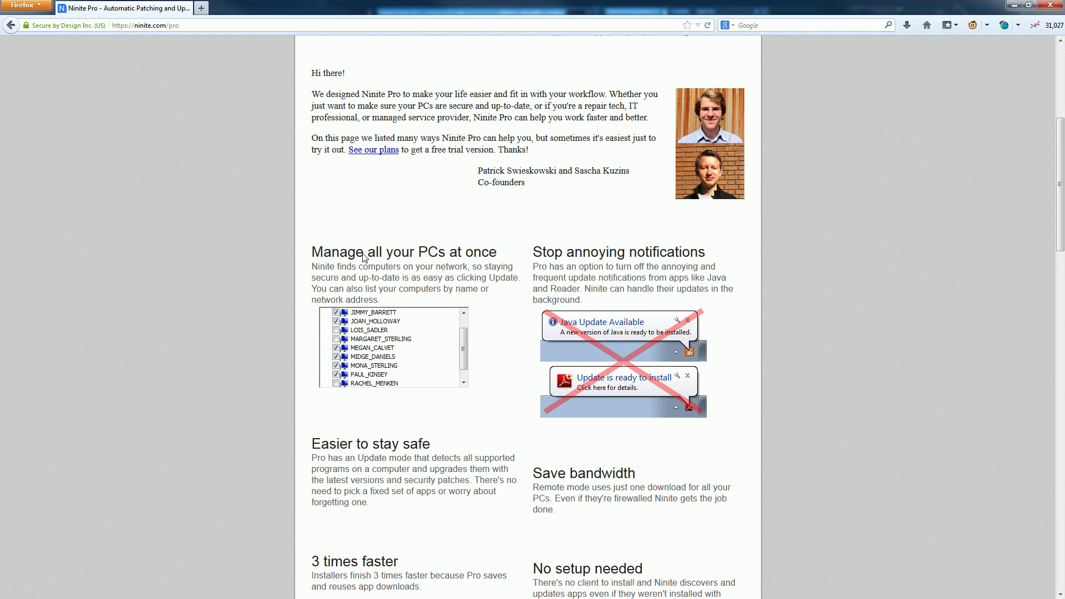
scroll(638, 427, down, 3)
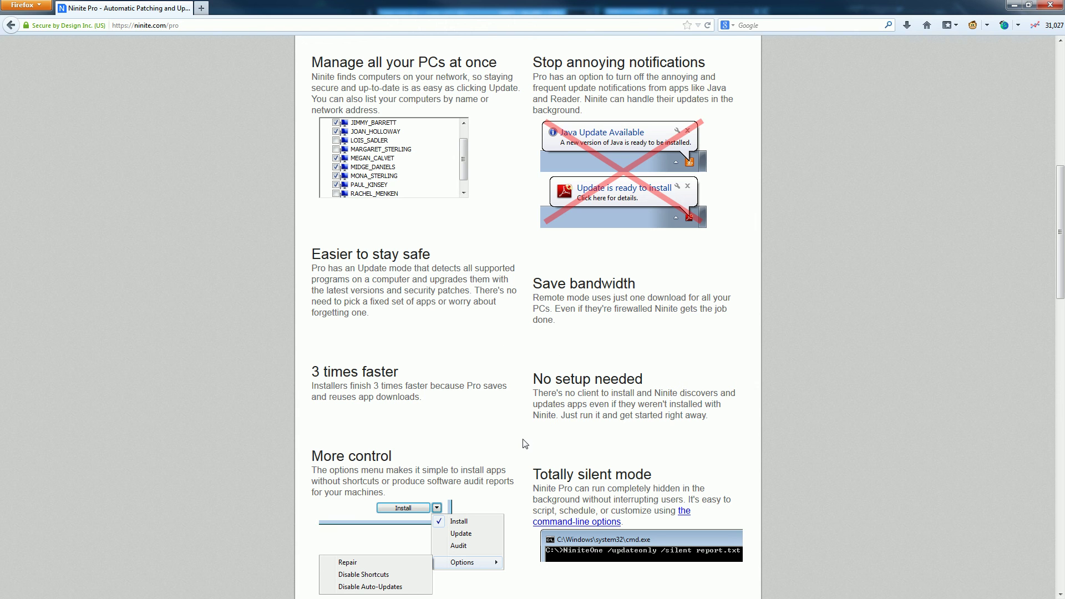
scroll(504, 404, up, 8)
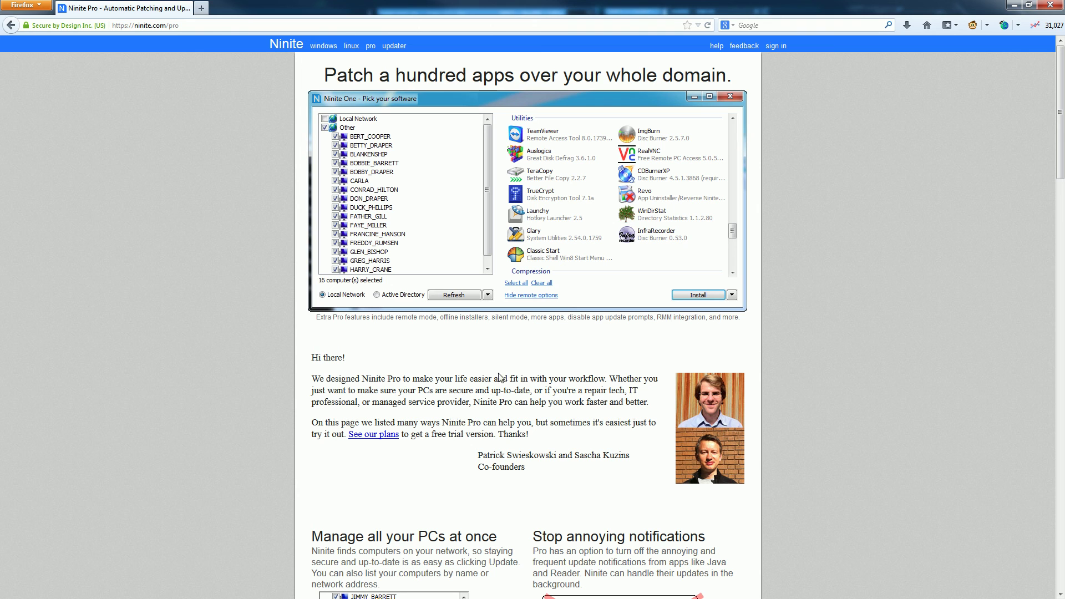